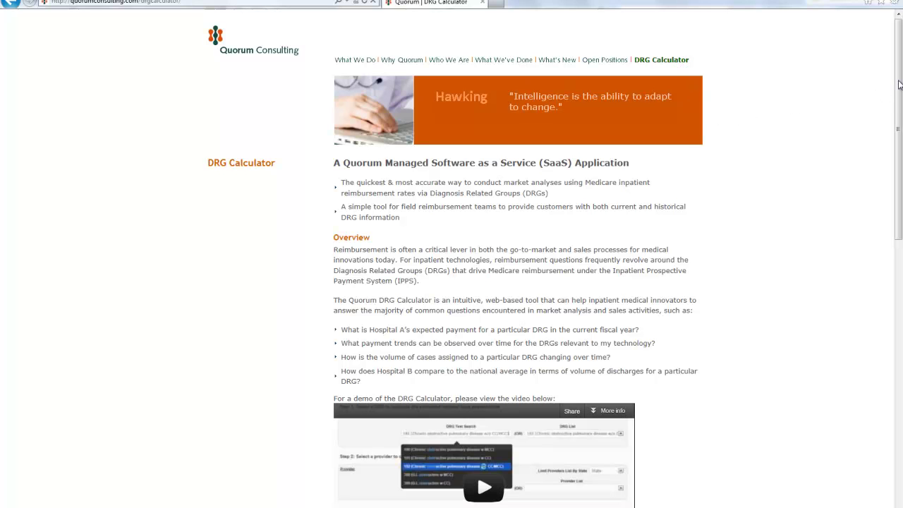
{"action": "left_click_drag", "start_coordinate": [900, 85], "coordinate": [851, 363]}
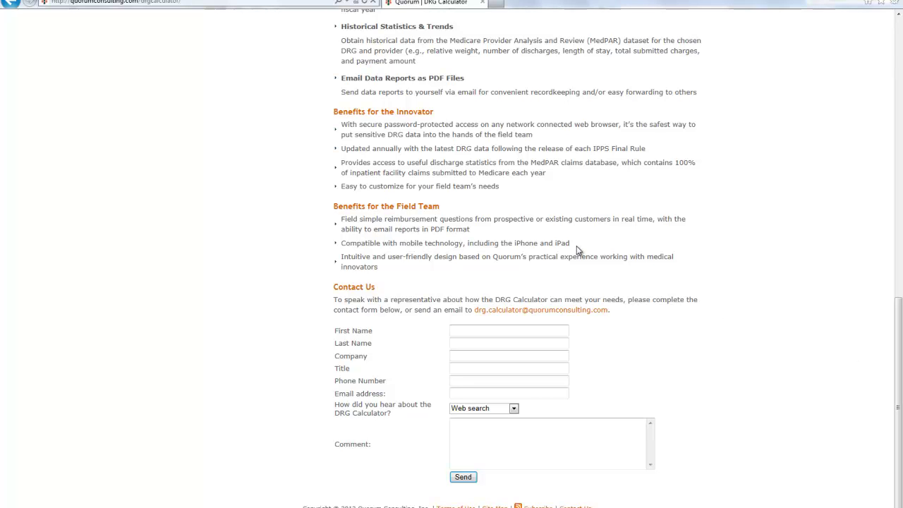
{"action": "left_click", "coordinate": [117, 2]}
{"action": "left_click", "coordinate": [71, 2]}
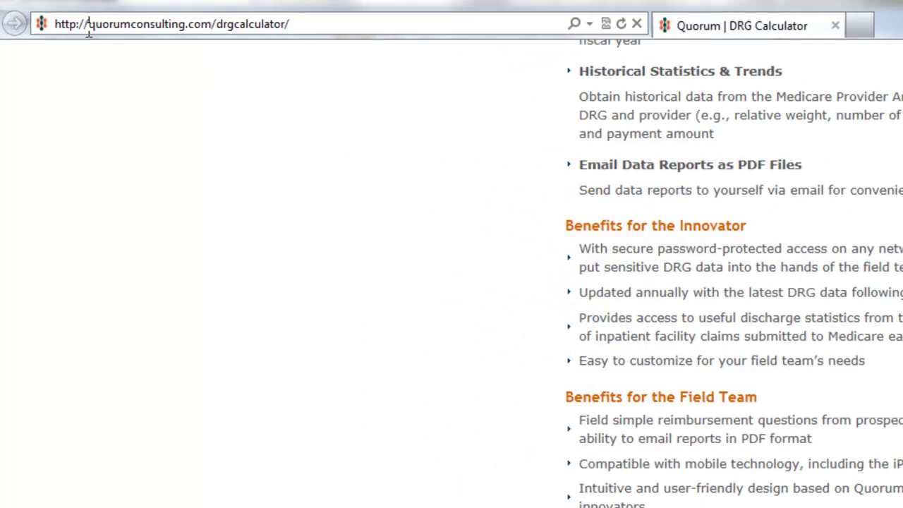
{"action": "left_click_drag", "start_coordinate": [71, 2], "coordinate": [205, 7]}
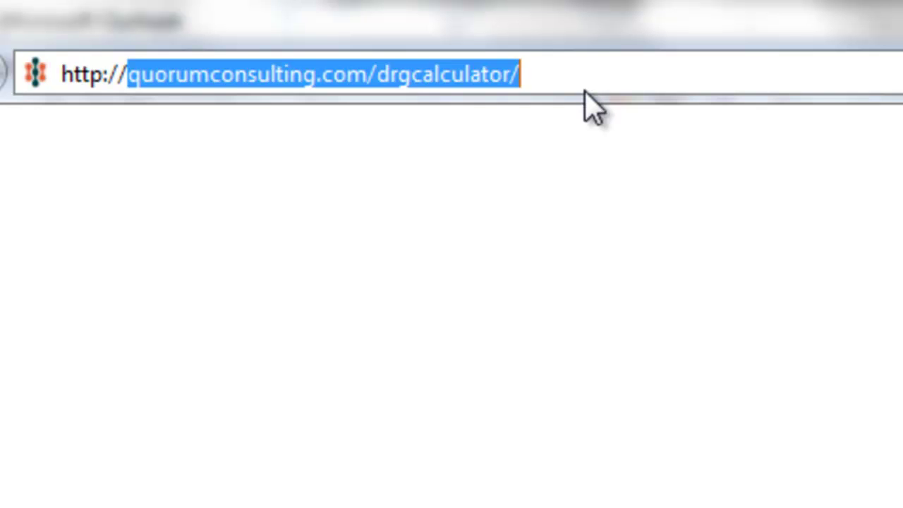
{"action": "type", "text": "drg."}
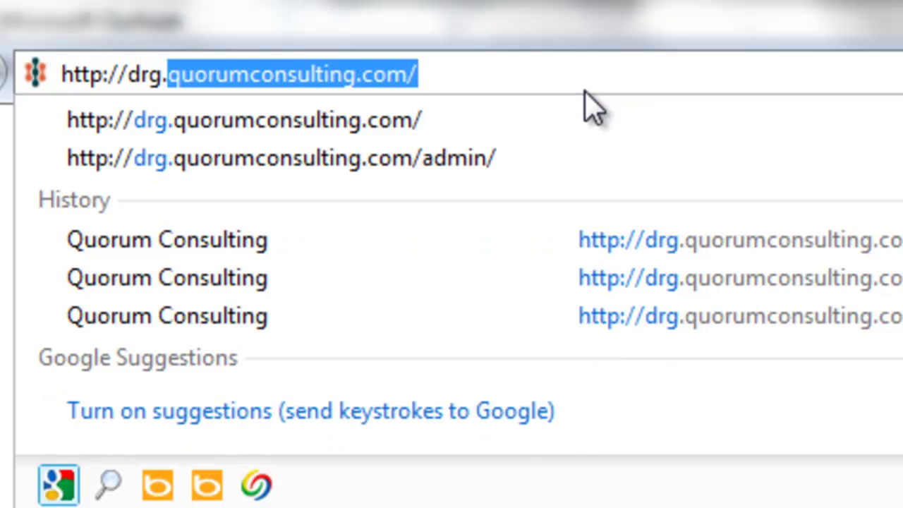
{"action": "type", "text": "quorumco"}
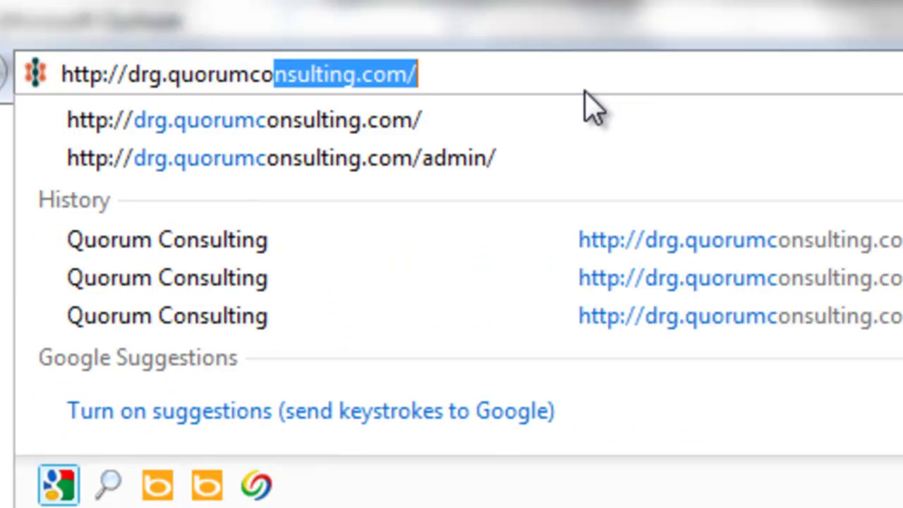
{"action": "type", "text": "nsultin"}
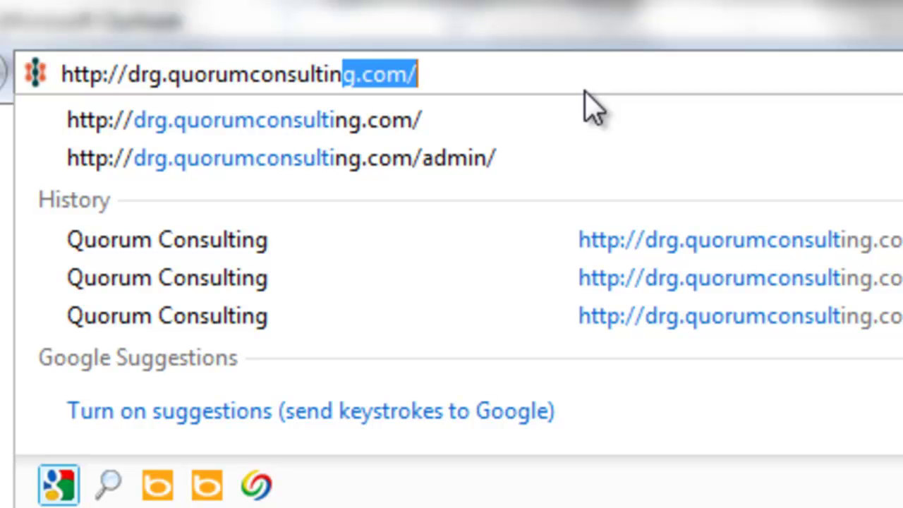
{"action": "type", "text": "g.com"}
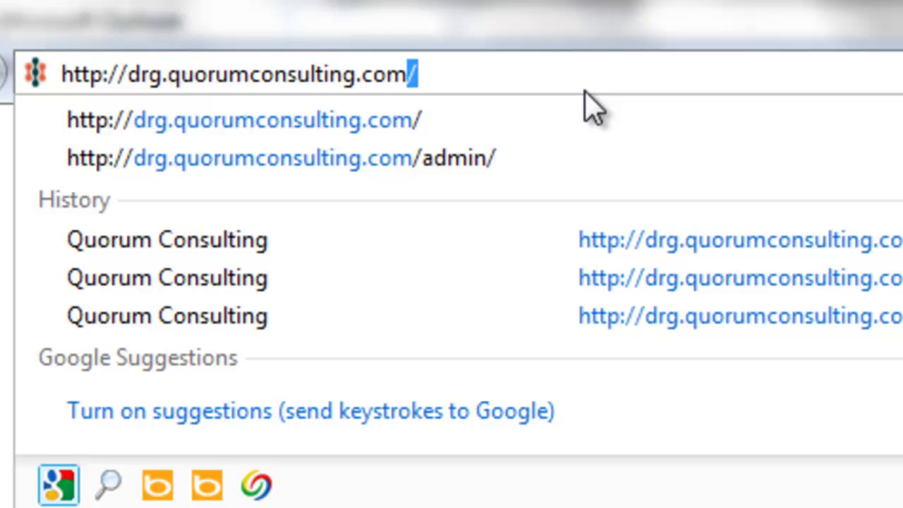
{"action": "key", "text": "Return"}
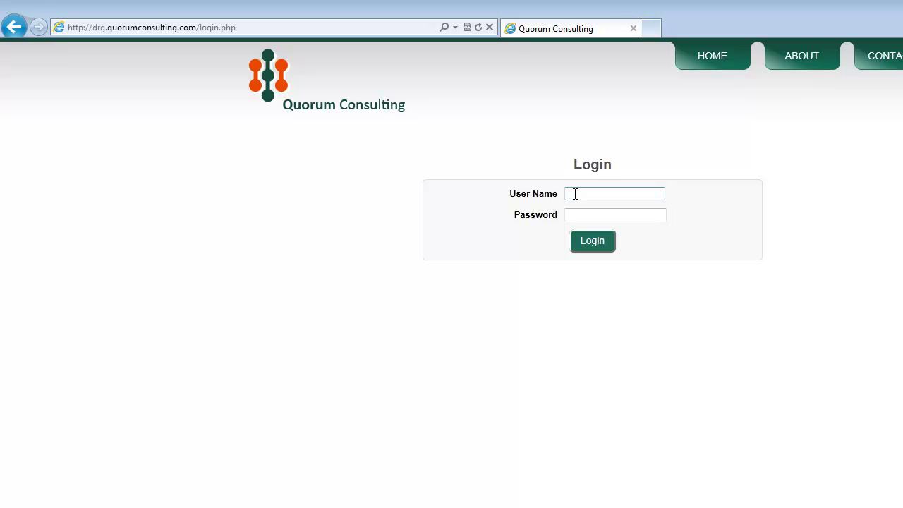
Log in to the DRG Calculator with the account's user name and password.
{"action": "type", "text": "d"}
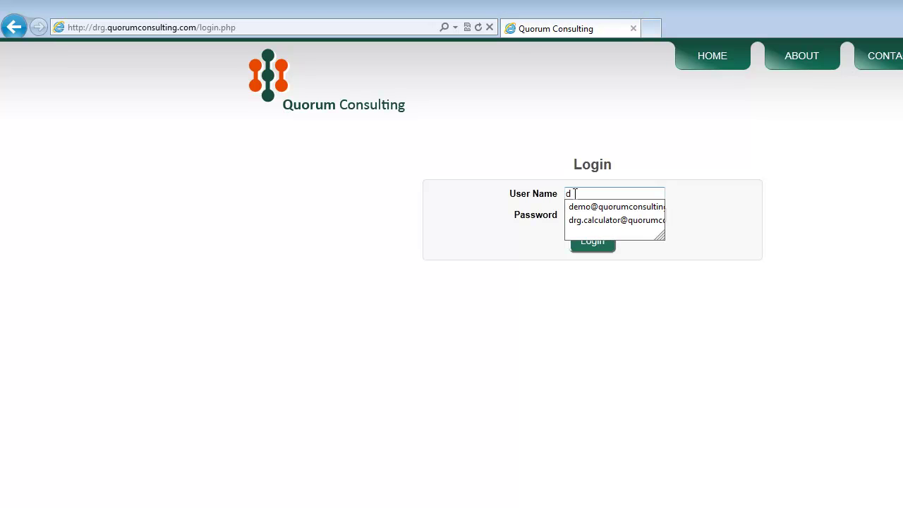
{"action": "left_click", "coordinate": [586, 221]}
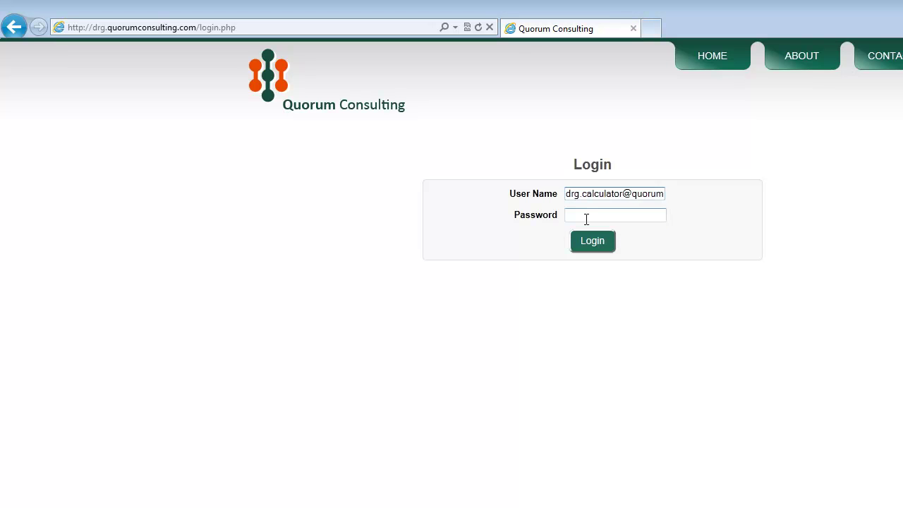
{"action": "left_click", "coordinate": [590, 215]}
{"action": "type", "text": "********"}
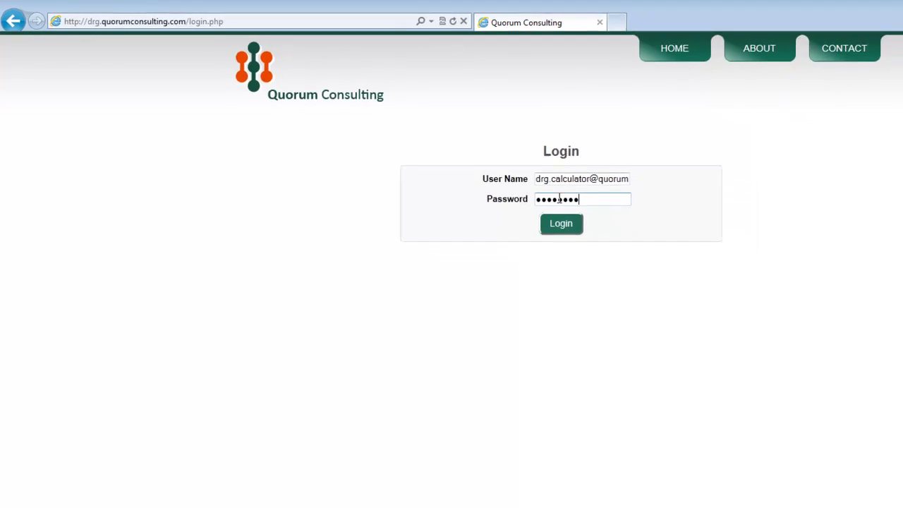
{"action": "left_click", "coordinate": [576, 224]}
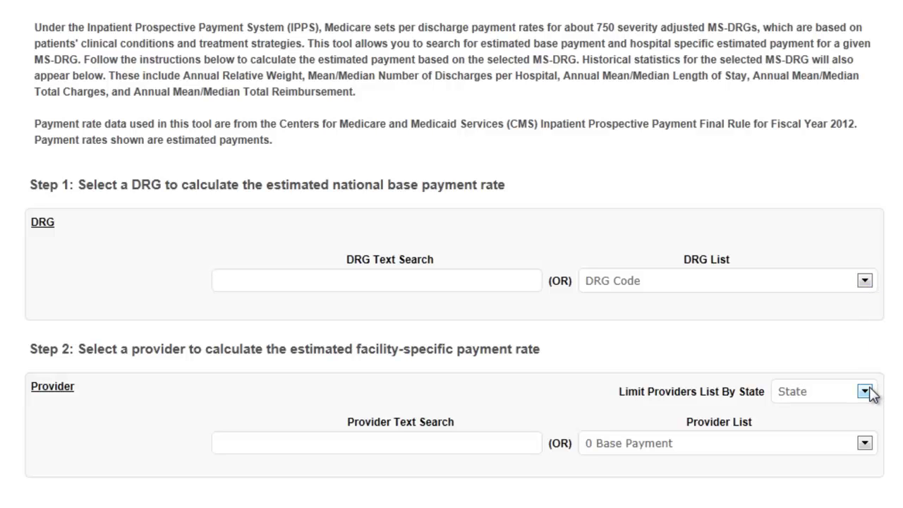
Search the DRGs for "obstr" and select 192 (Chronic obstructive pulmonary disease w/o CC/MCC).
{"action": "left_click", "coordinate": [865, 281]}
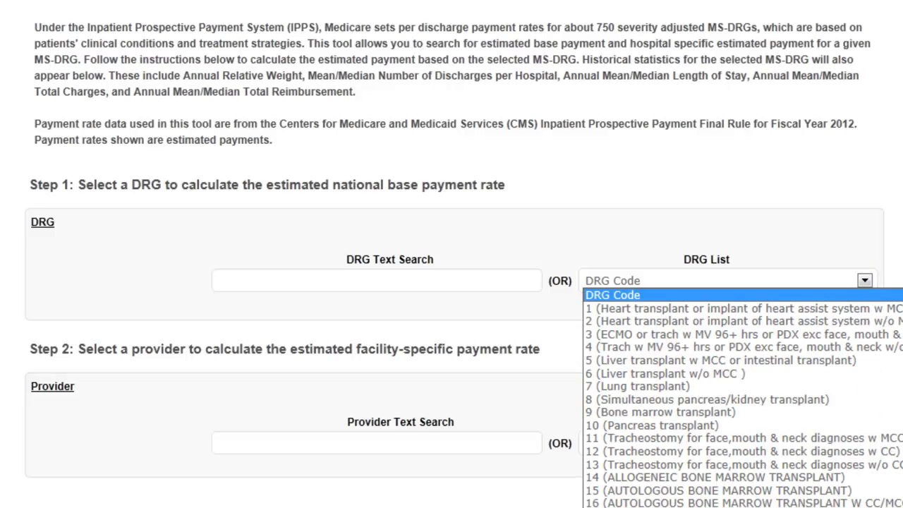
{"action": "scroll", "coordinate": [741, 395], "scroll_direction": "down", "scroll_amount": 10}
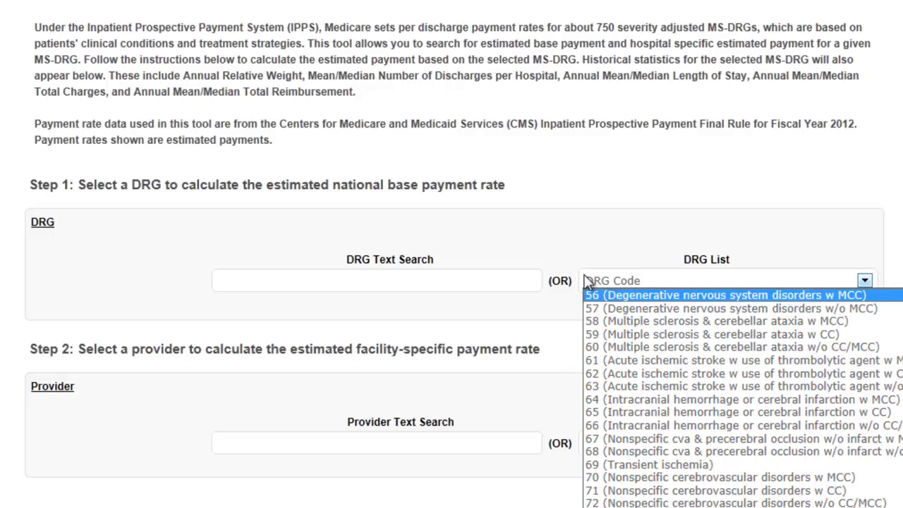
{"action": "left_click", "coordinate": [526, 282]}
{"action": "type", "text": "obstr"}
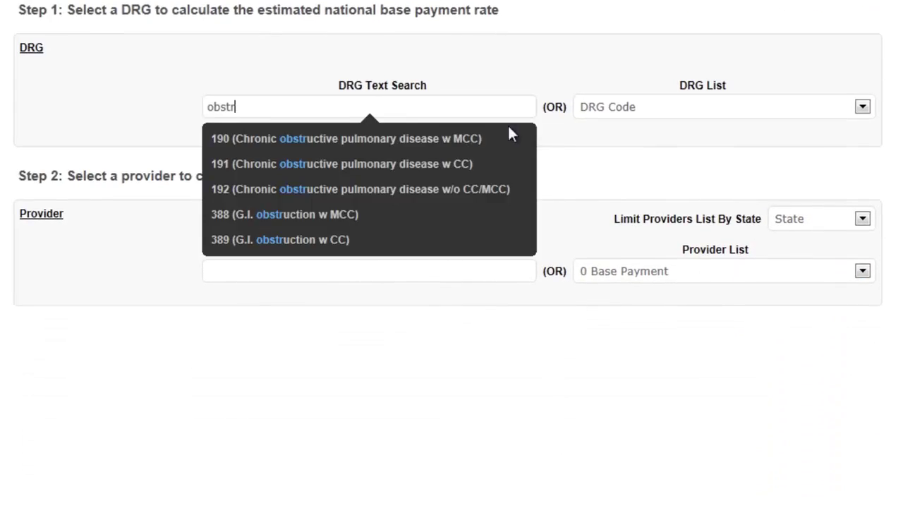
{"action": "left_click", "coordinate": [450, 189]}
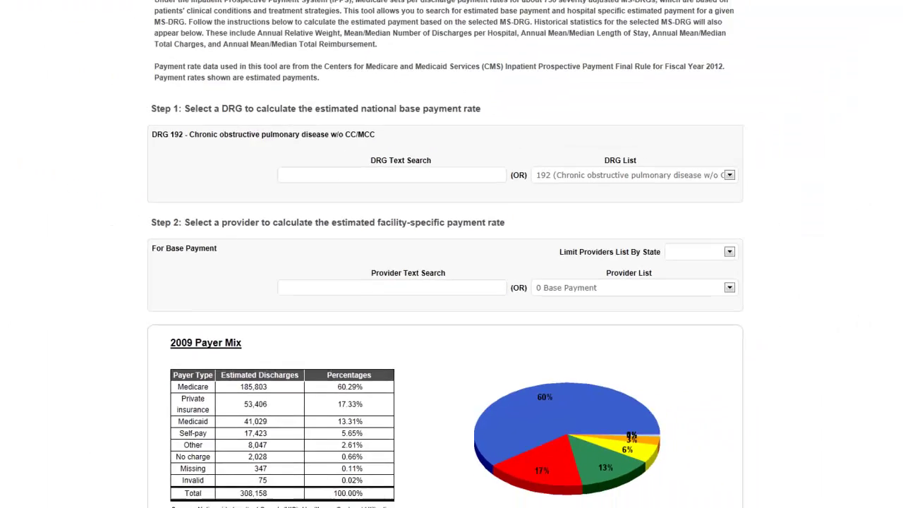
Review the payer mix and fiscal year 2012 base payment for the DRG, and limit the providers list to CA.
{"action": "left_click_drag", "start_coordinate": [900, 221], "coordinate": [895, 412]}
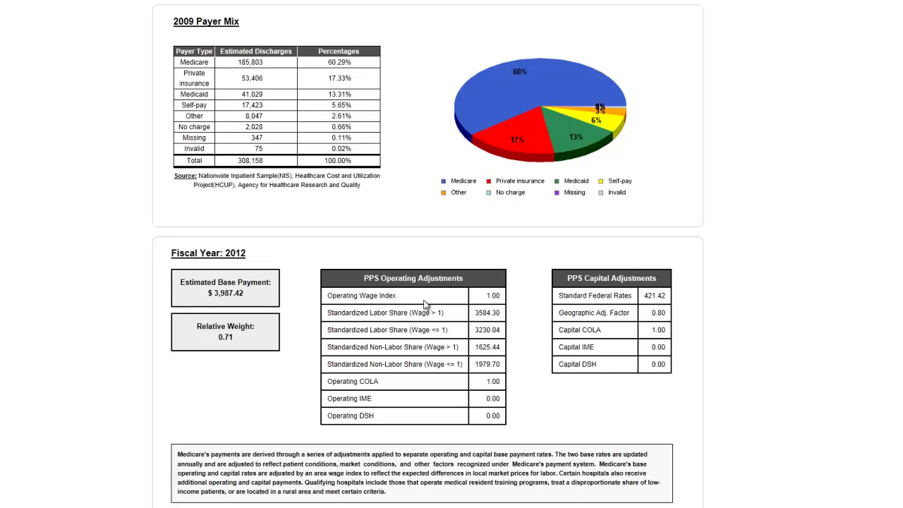
{"action": "scroll", "coordinate": [428, 254], "scroll_direction": "up", "scroll_amount": 3}
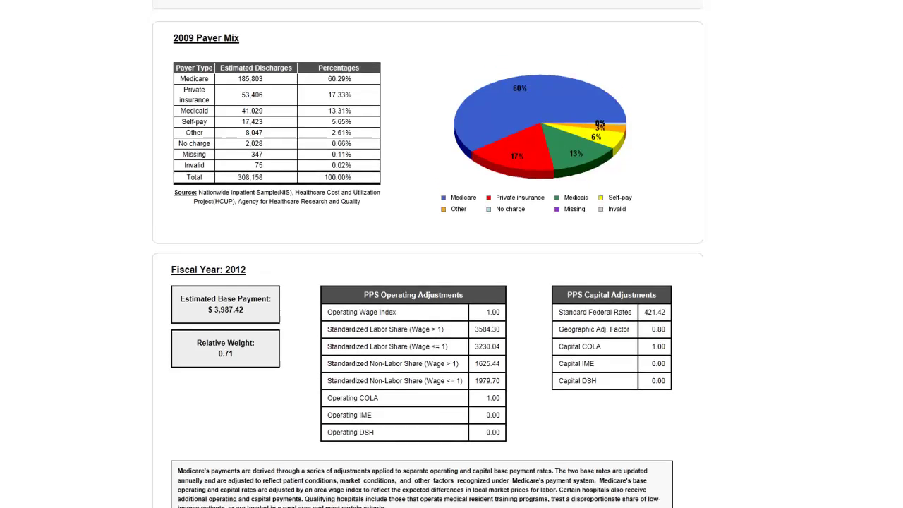
{"action": "scroll", "coordinate": [428, 254], "scroll_direction": "up", "scroll_amount": 1}
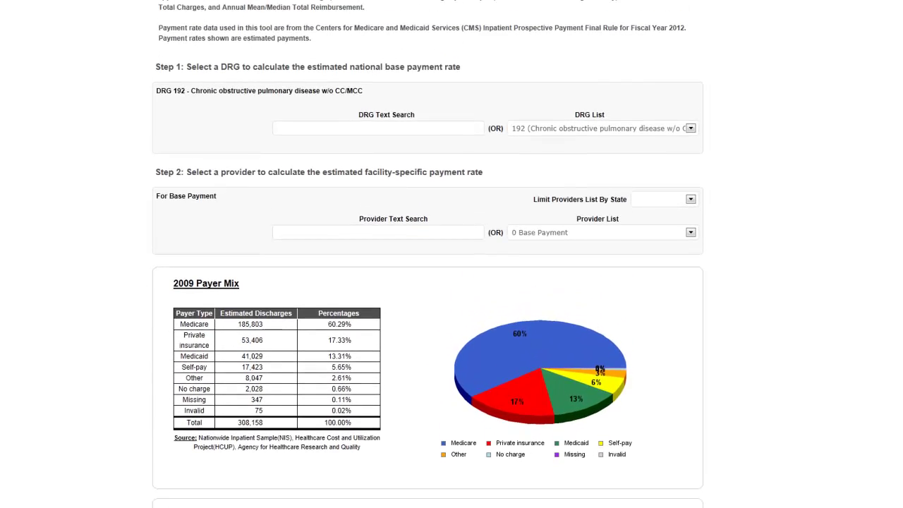
{"action": "left_click", "coordinate": [690, 205]}
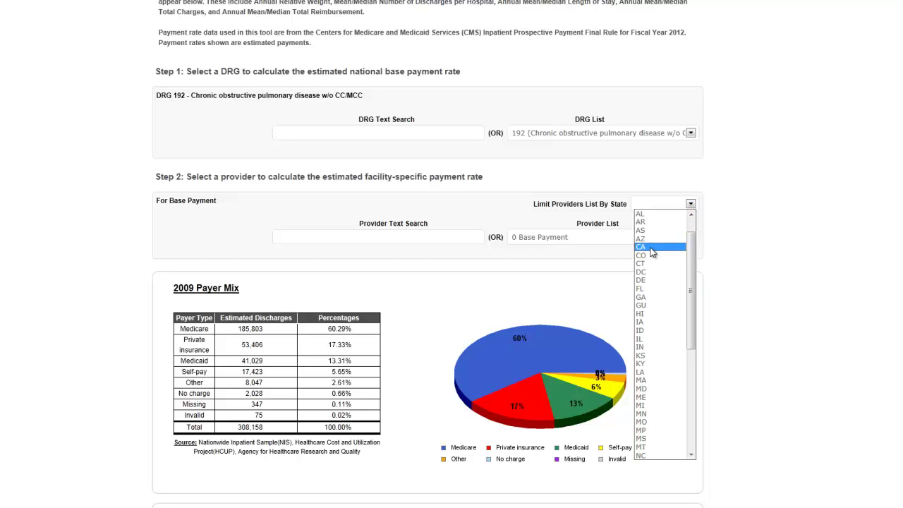
{"action": "left_click", "coordinate": [650, 248]}
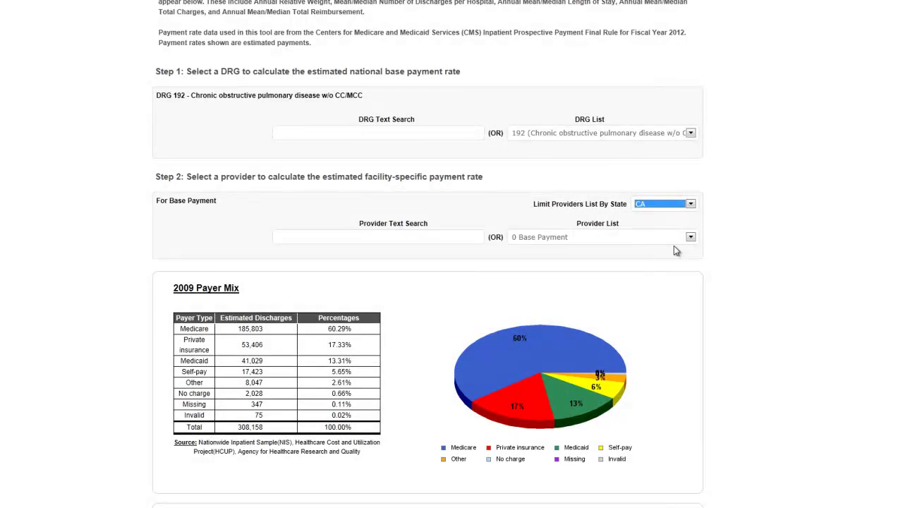
Search the providers for "scrip" and select 050077 - CA - SCRIPPS MERCY HOSPITAL.
{"action": "left_click", "coordinate": [691, 239]}
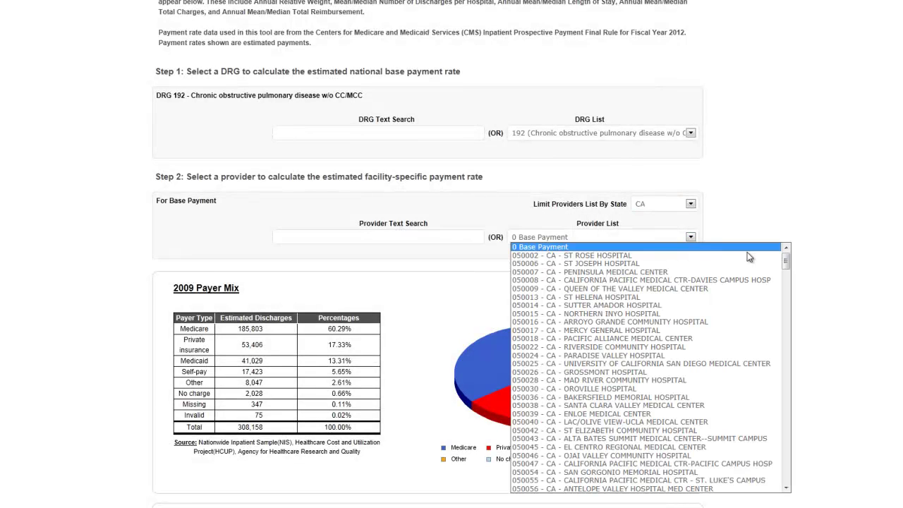
{"action": "mouse_move", "coordinate": [787, 253]}
{"action": "left_mouse_down"}
{"action": "mouse_move", "coordinate": [786, 283]}
{"action": "mouse_move", "coordinate": [786, 255]}
{"action": "left_mouse_up"}
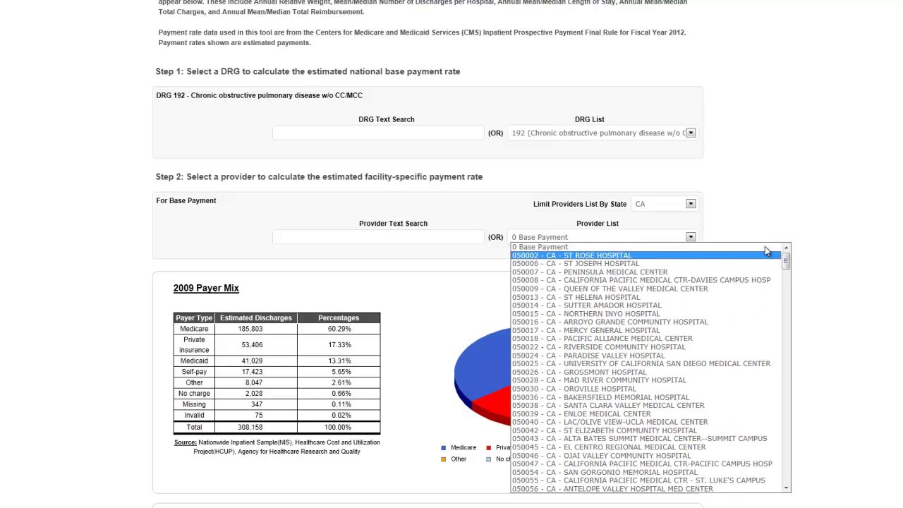
{"action": "left_click", "coordinate": [736, 230]}
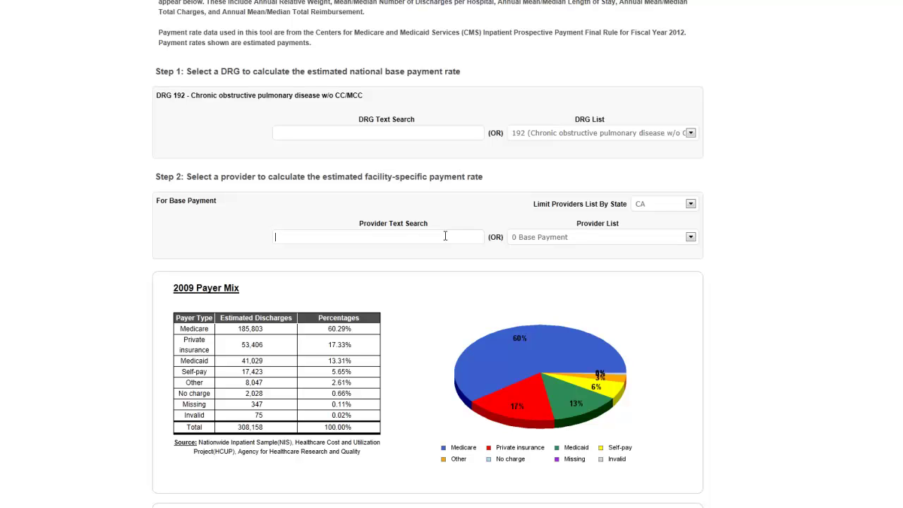
{"action": "type", "text": "scrip"}
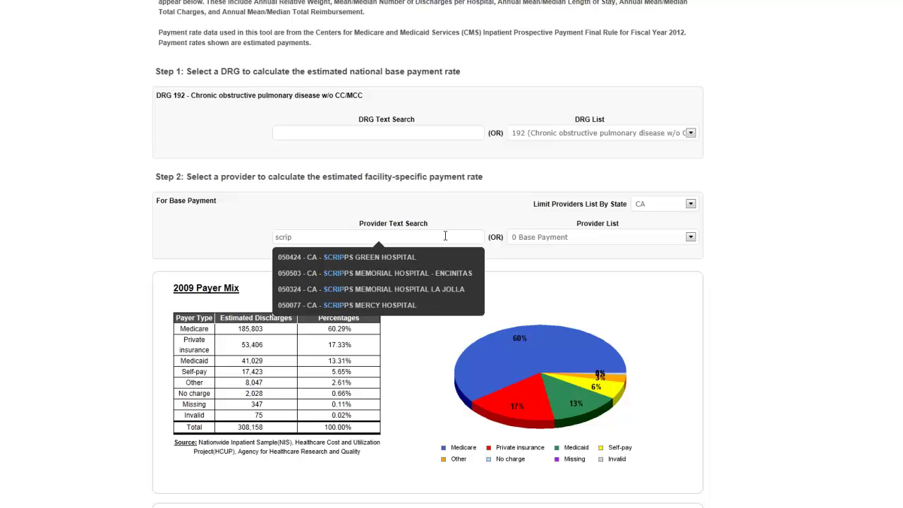
{"action": "left_click", "coordinate": [407, 304]}
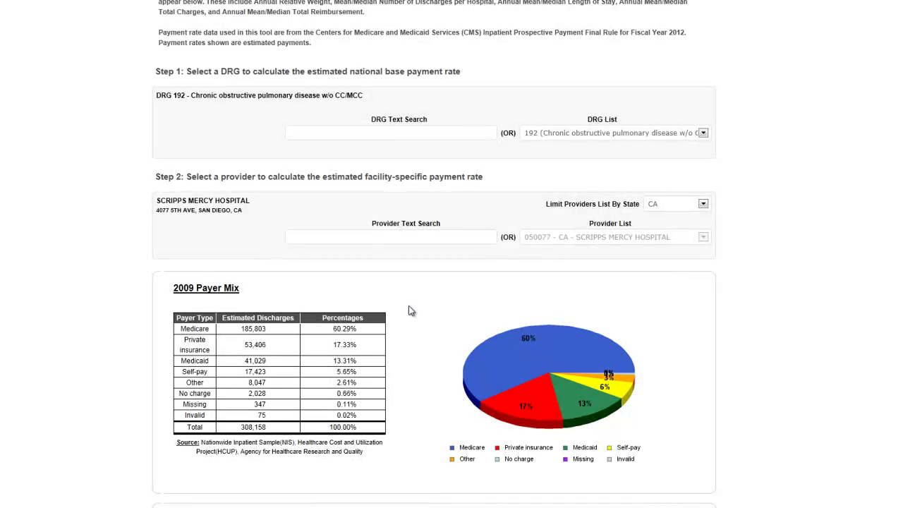
Review the hospital's payment and historical Medicare trends, switching the charts to median values to examine discharges, length of stay and charges.
{"action": "scroll", "coordinate": [866, 197], "scroll_direction": "down", "scroll_amount": 3}
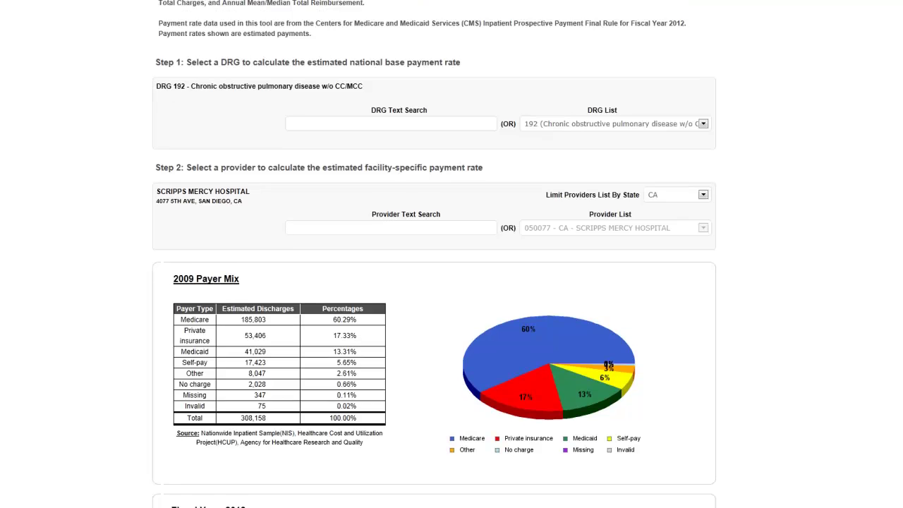
{"action": "scroll", "coordinate": [901, 277], "scroll_direction": "down", "scroll_amount": 5}
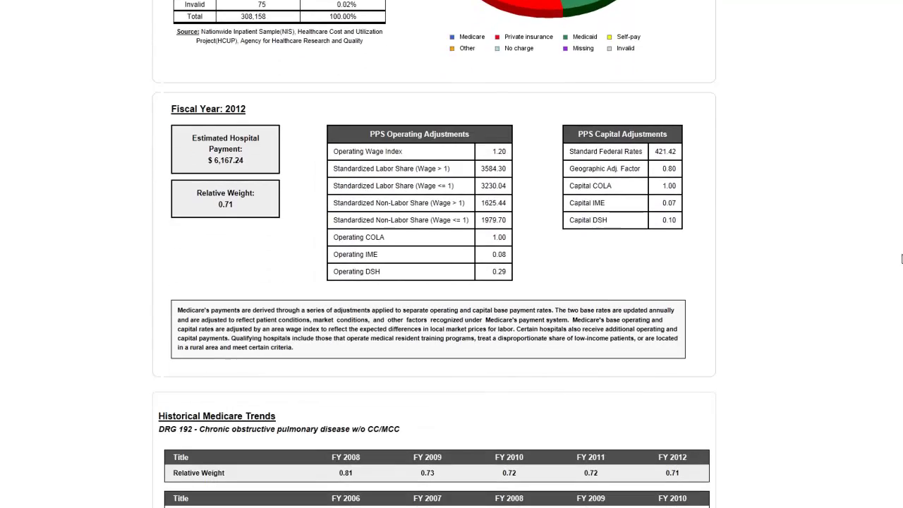
{"action": "scroll", "coordinate": [901, 278], "scroll_direction": "down", "scroll_amount": 4}
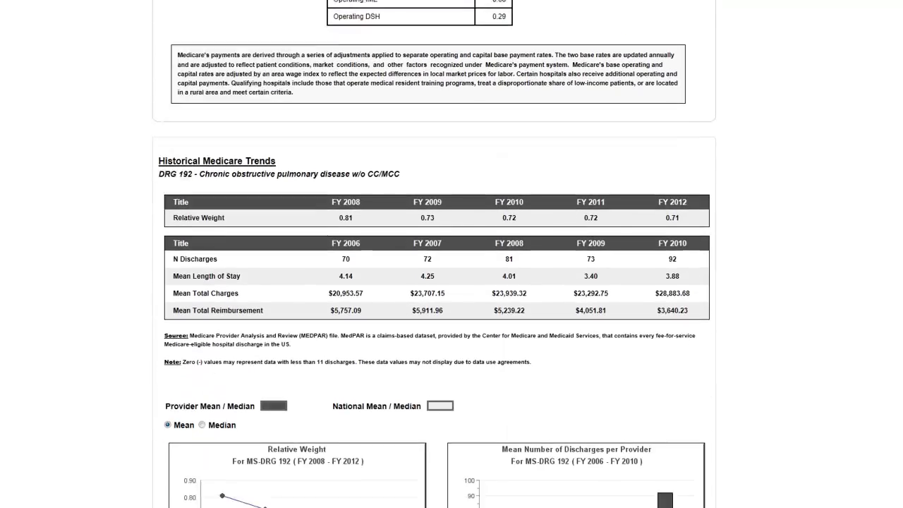
{"action": "scroll", "coordinate": [901, 277], "scroll_direction": "down", "scroll_amount": 1}
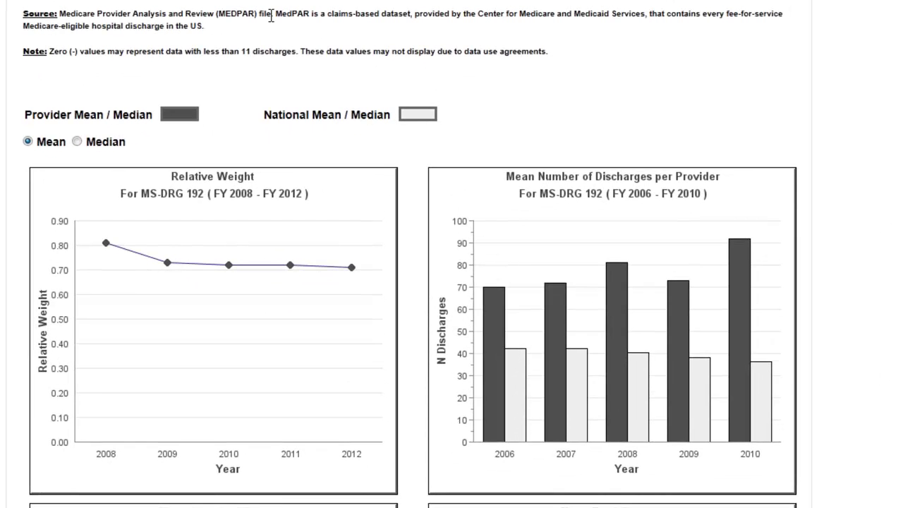
{"action": "left_click", "coordinate": [77, 142]}
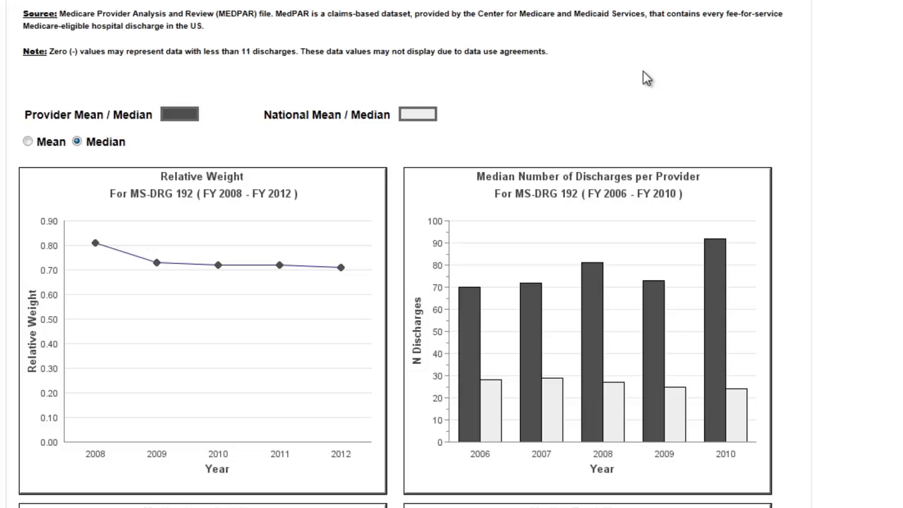
{"action": "scroll", "coordinate": [401, 254], "scroll_direction": "down", "scroll_amount": 5}
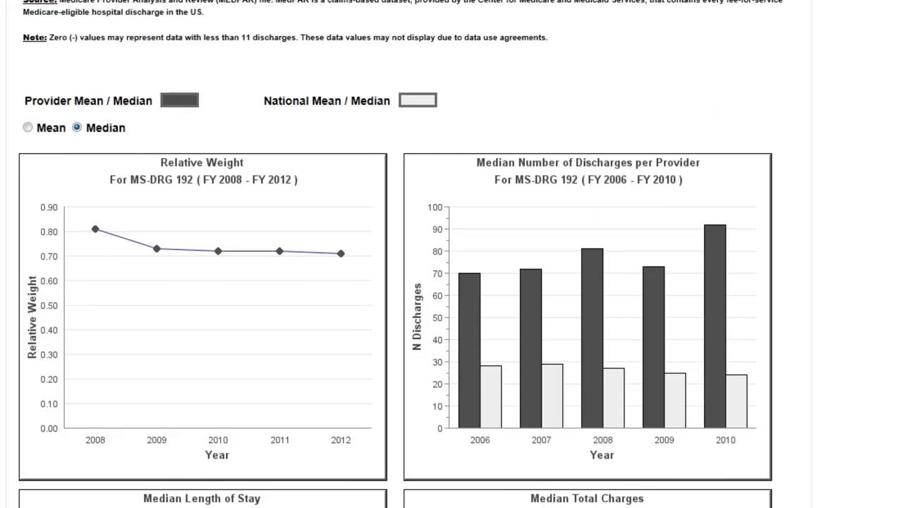
{"action": "scroll", "coordinate": [401, 254], "scroll_direction": "down", "scroll_amount": 3}
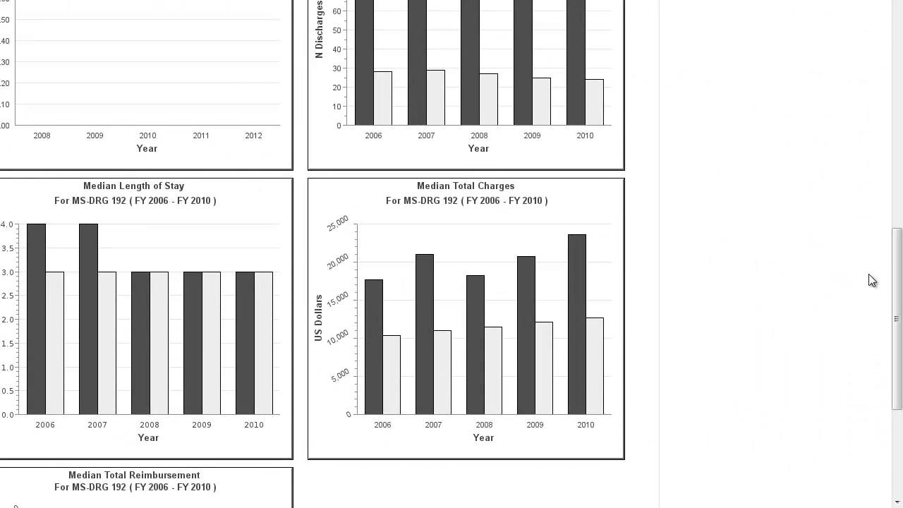
{"action": "scroll", "coordinate": [896, 296], "scroll_direction": "down", "scroll_amount": 5}
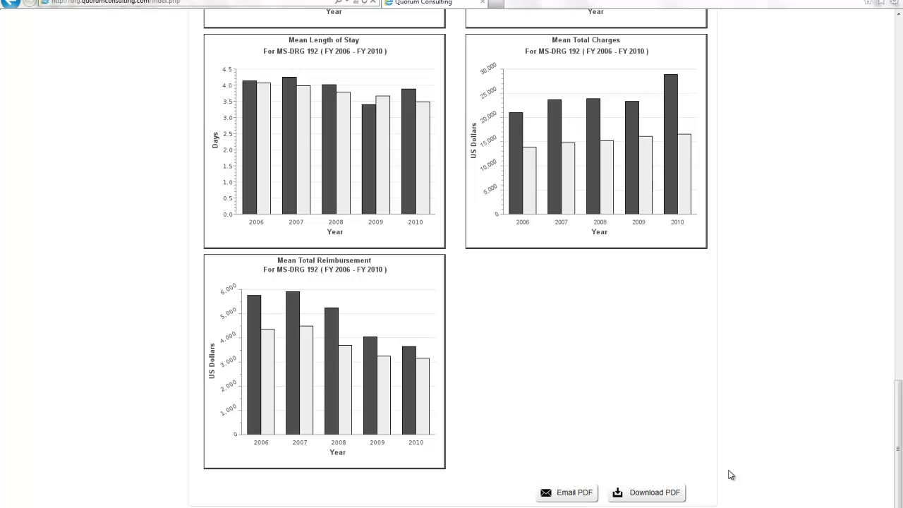
View the calculator's About page and its Contact page.
{"action": "left_click_drag", "start_coordinate": [899, 482], "coordinate": [863, 106]}
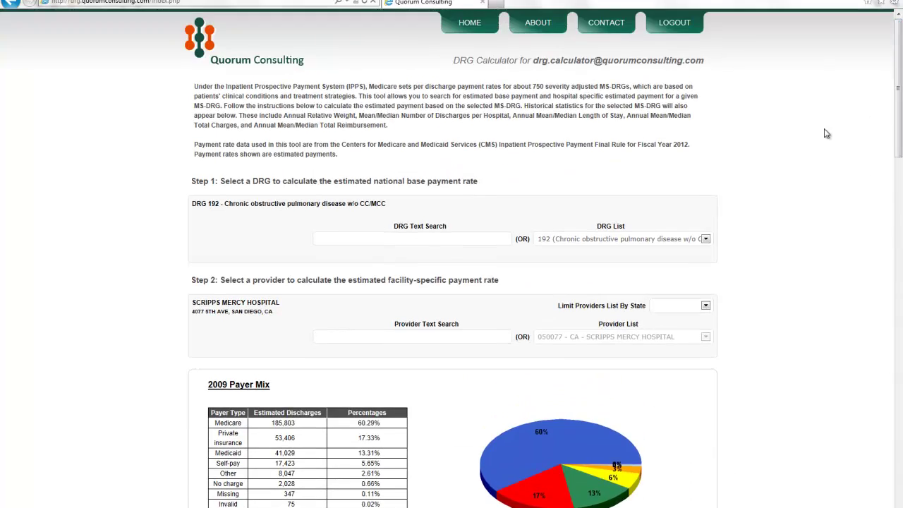
{"action": "left_click", "coordinate": [537, 25]}
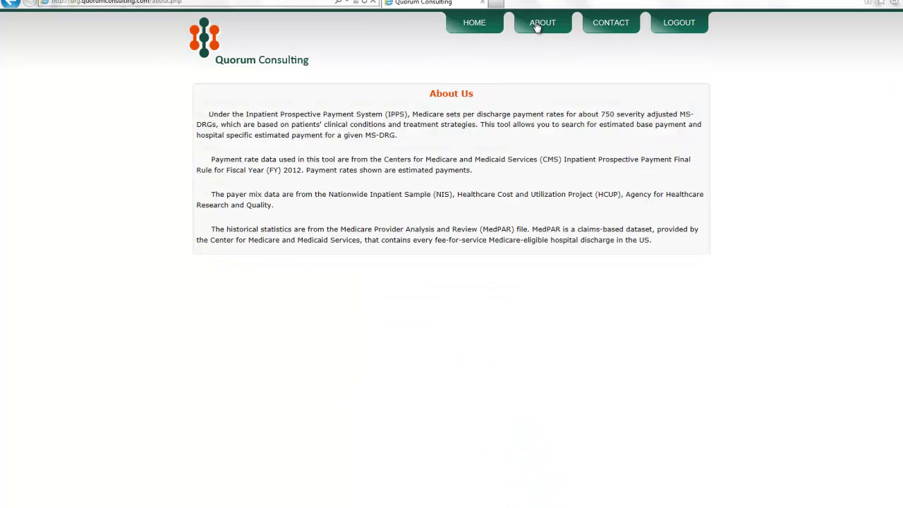
{"action": "left_click", "coordinate": [605, 25]}
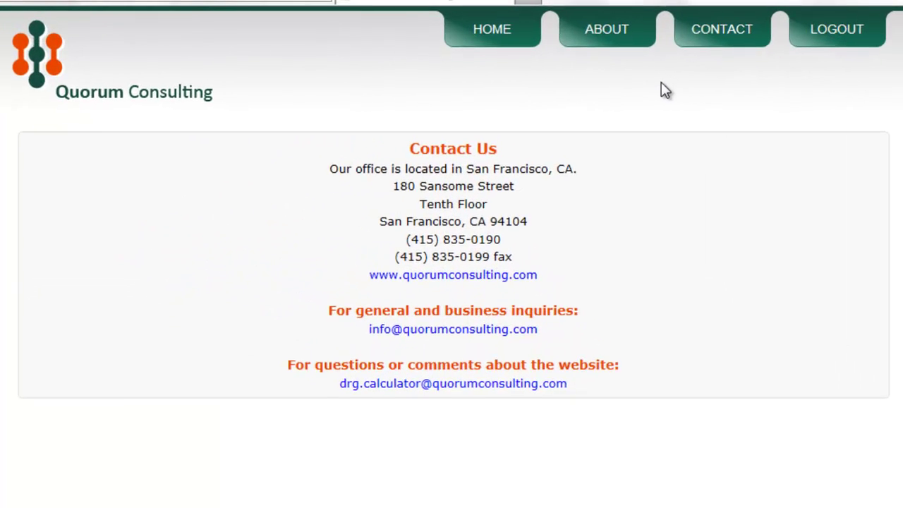